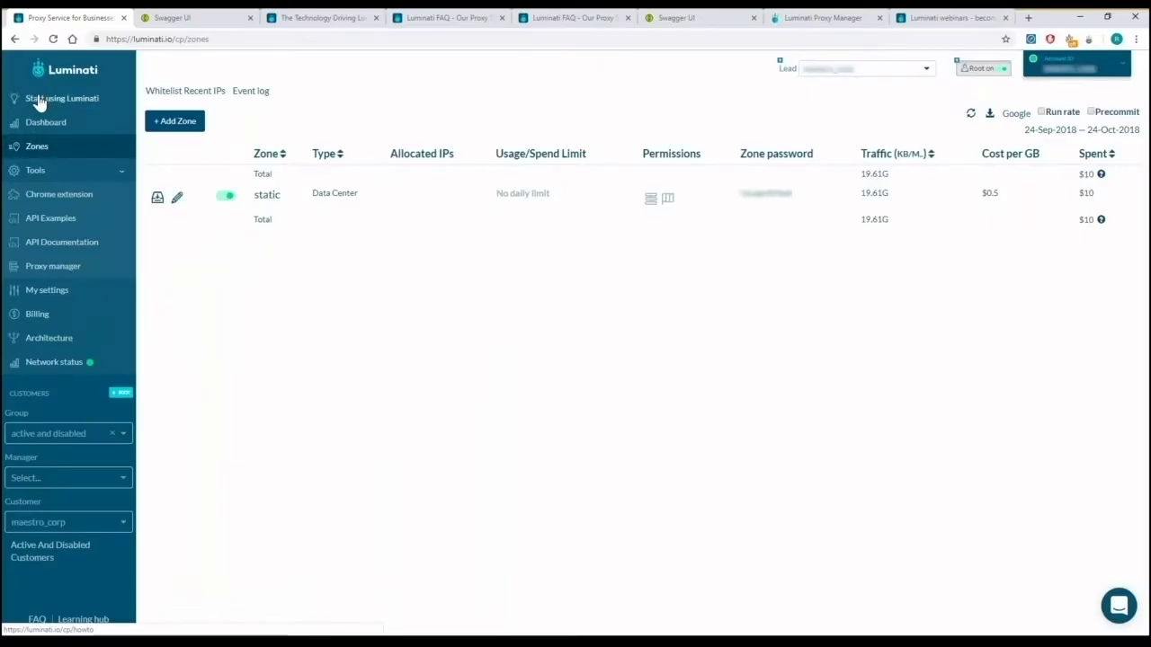
Start a new zone with the name zone1 and the Data center network type
left_click(183, 126)
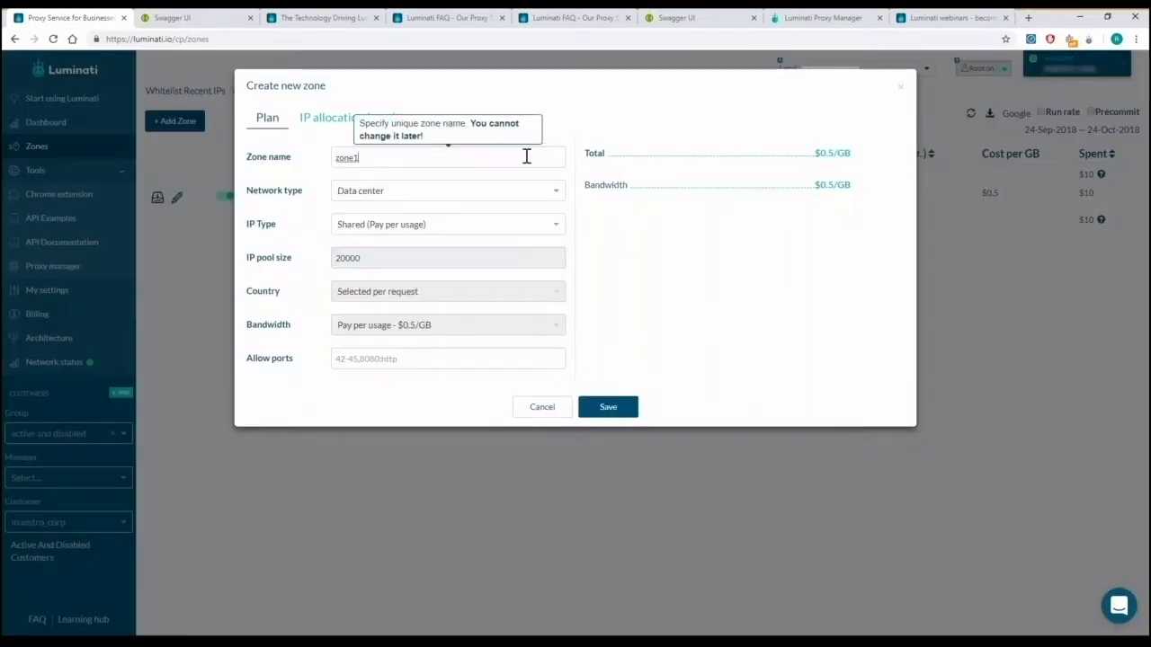
double_click(526, 156)
left_click(558, 142)
left_click(558, 196)
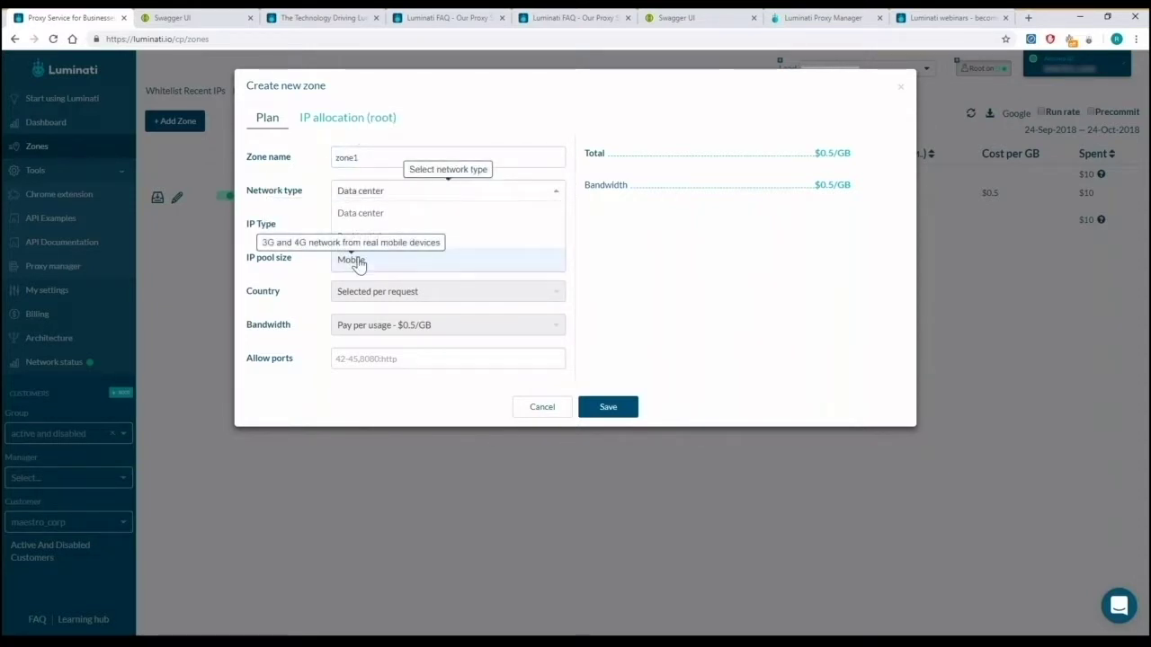
left_click(375, 213)
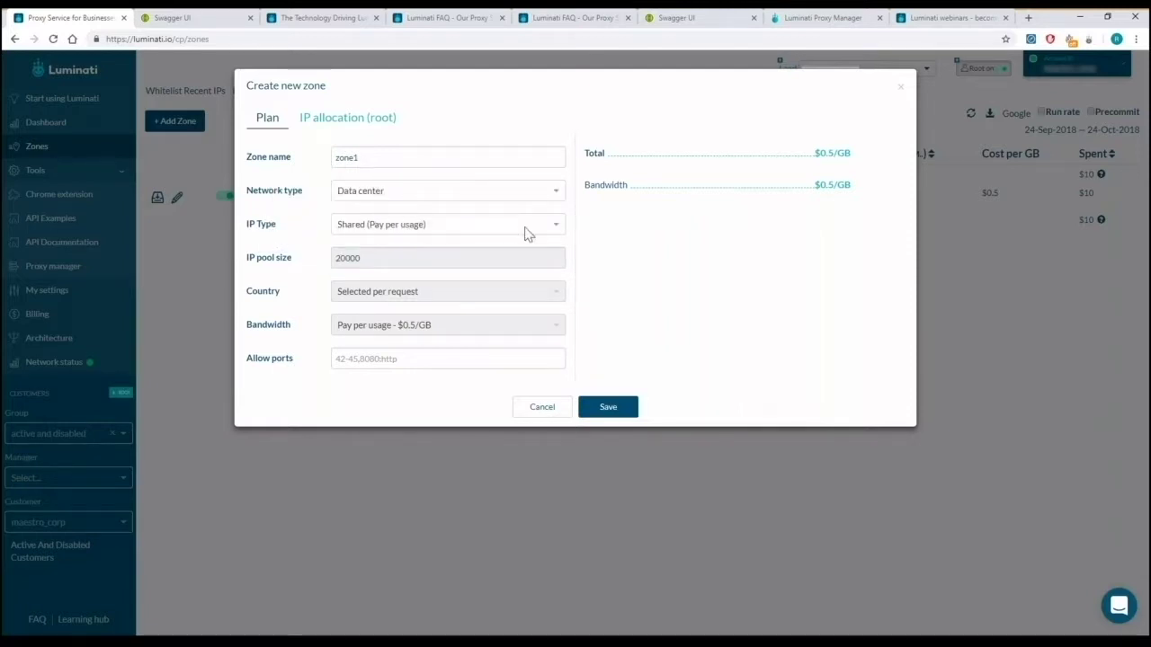
Try the Exclusive and Shared (Pay per usage) IP types for the data center zone, ending on Exclusive
left_click(551, 230)
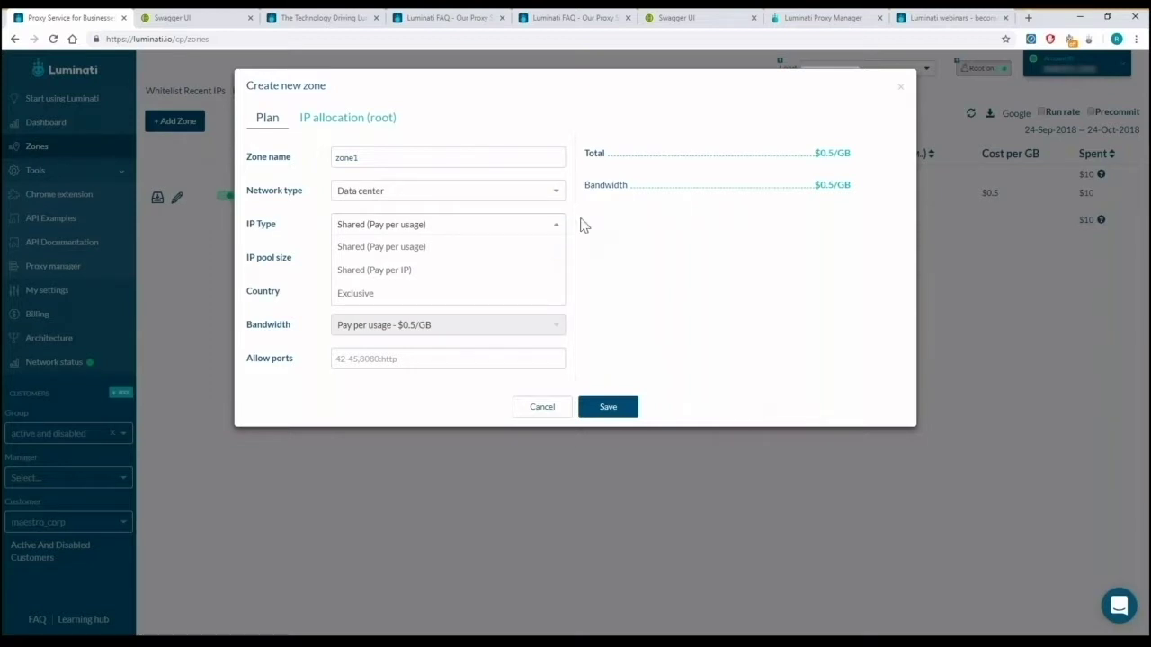
left_click(582, 224)
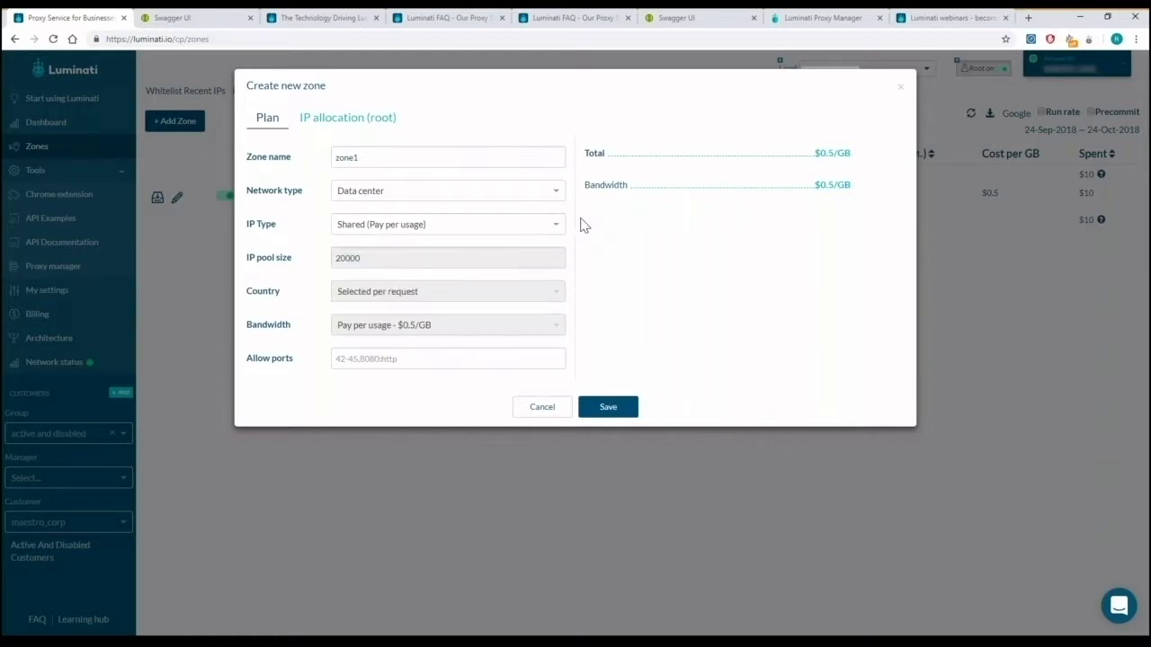
left_click(551, 227)
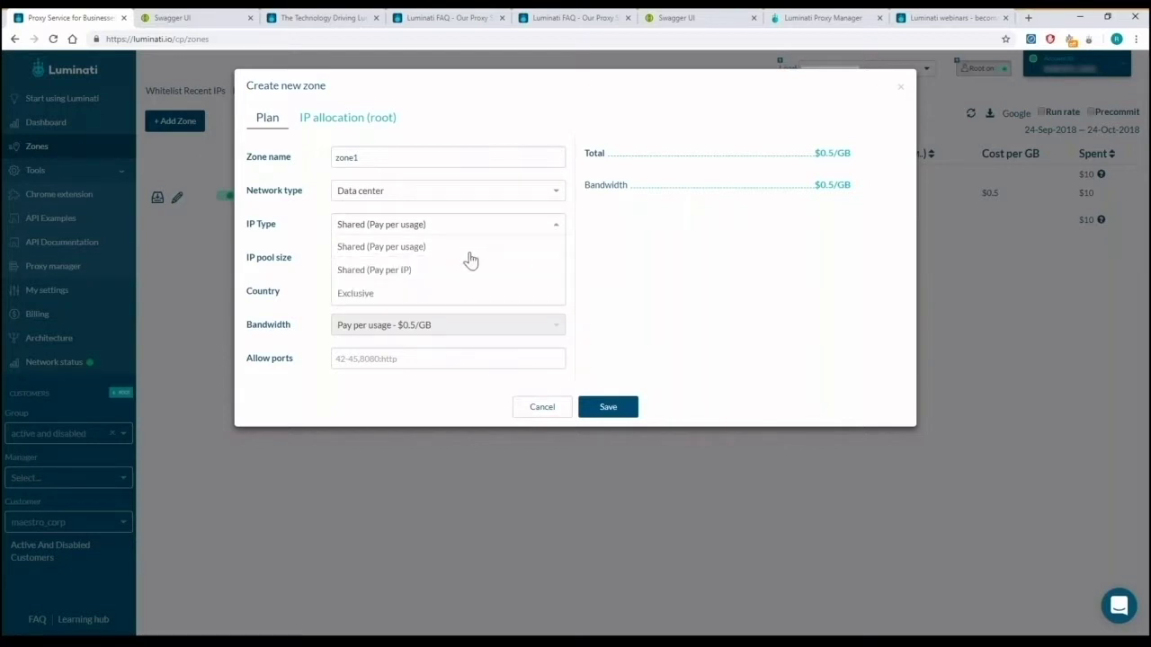
left_click(398, 295)
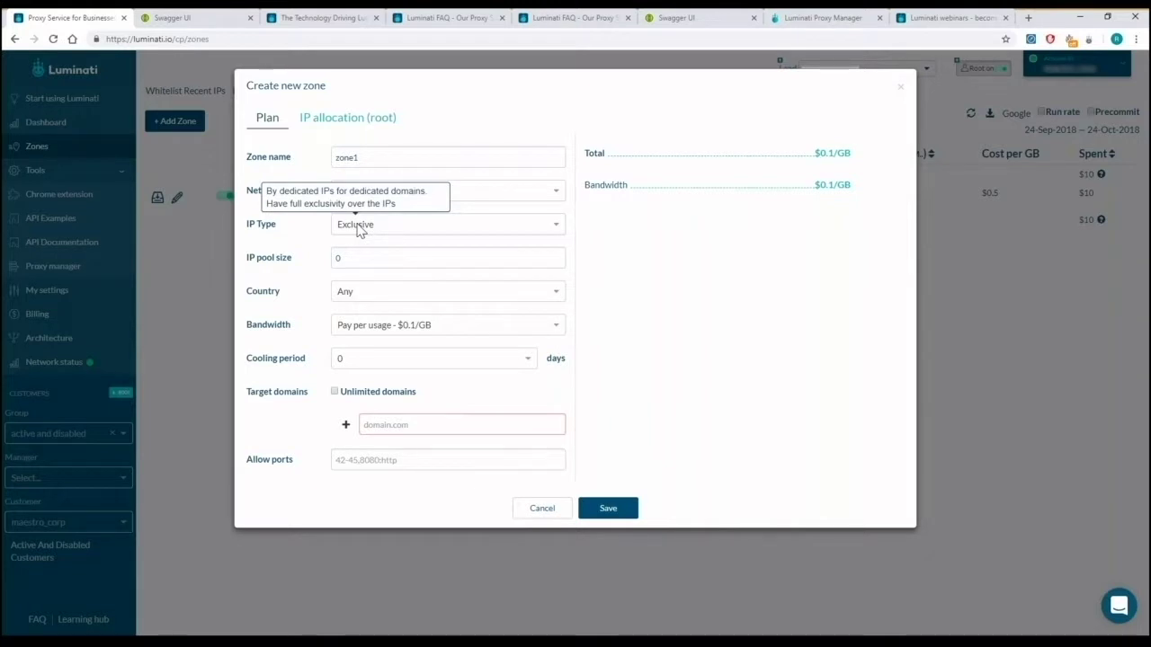
left_click(419, 226)
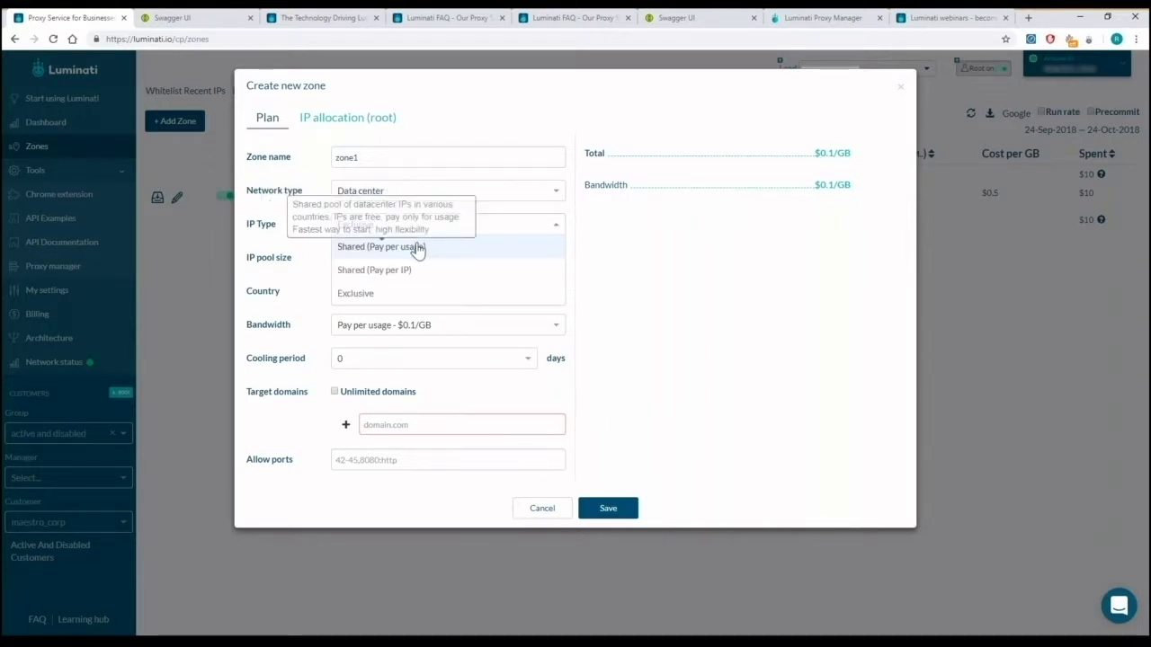
left_click(419, 248)
left_click(418, 230)
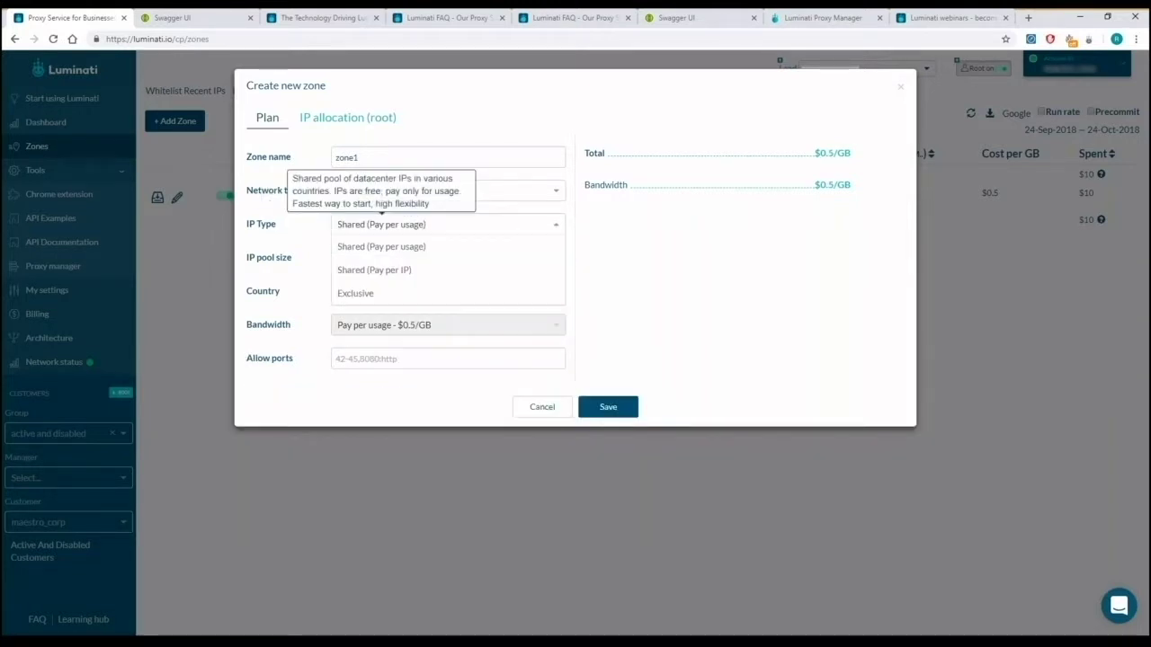
left_click(405, 293)
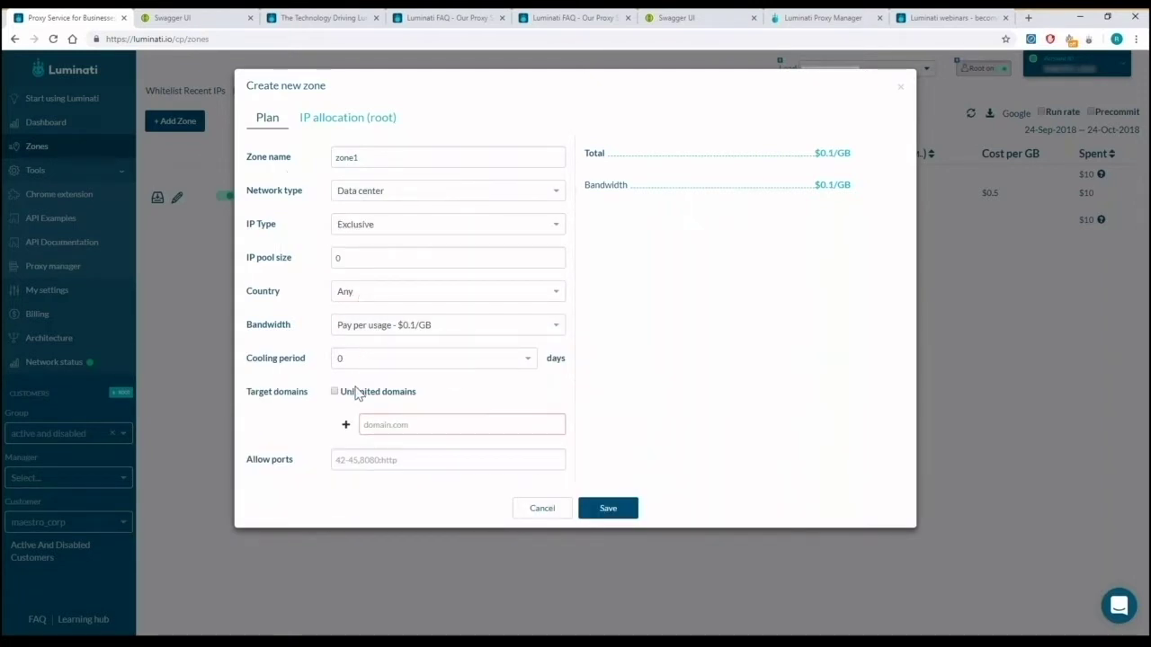
Examine the country choices and the IP allocation options for the new exclusive zone
left_click(373, 295)
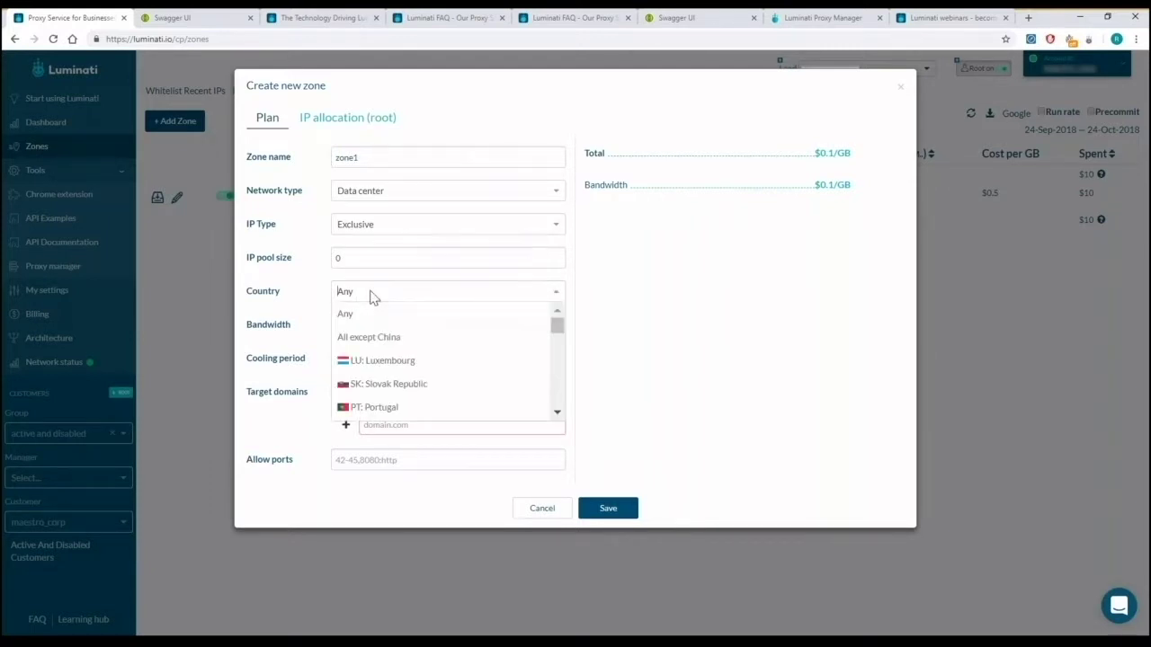
left_click(626, 278)
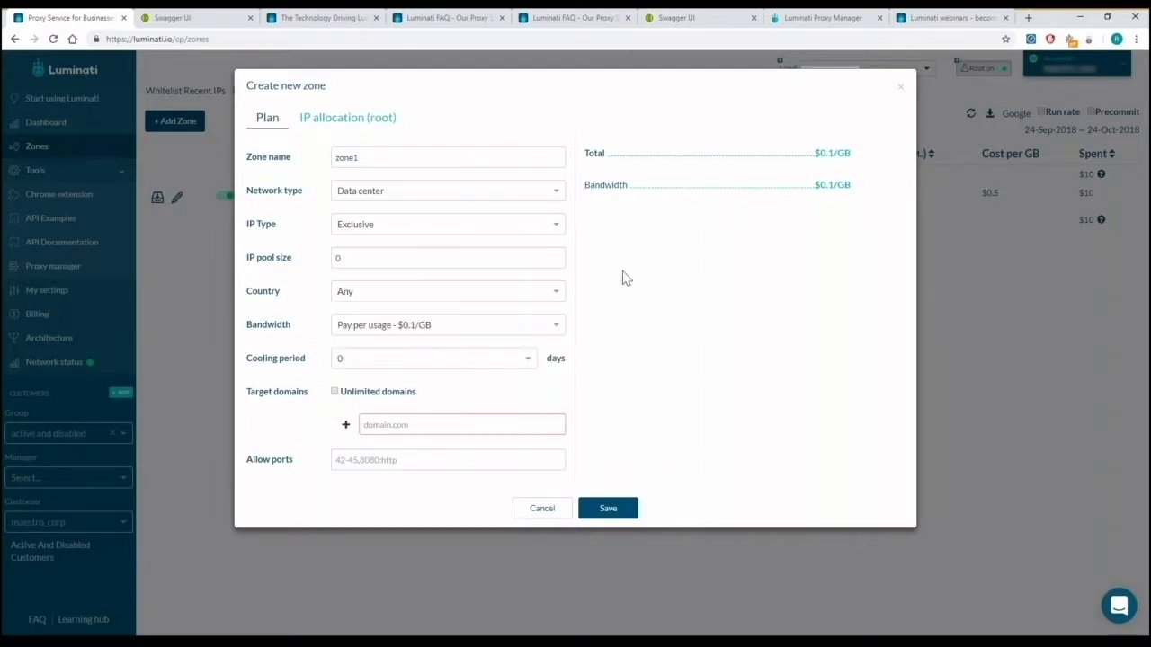
left_click(393, 123)
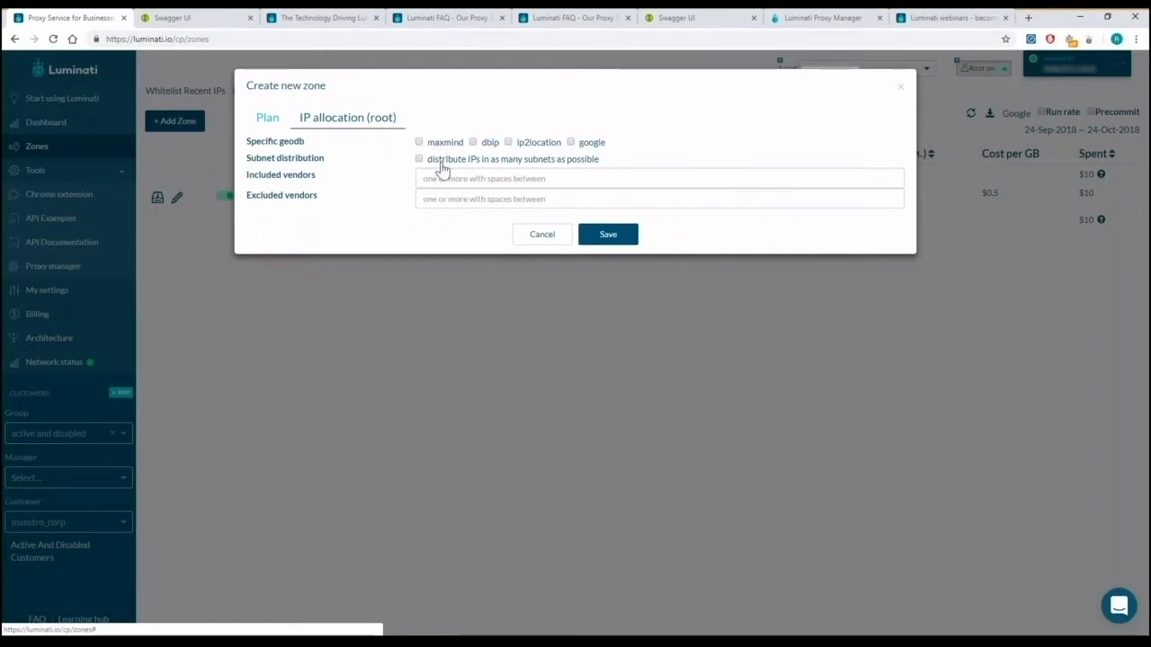
left_click(262, 124)
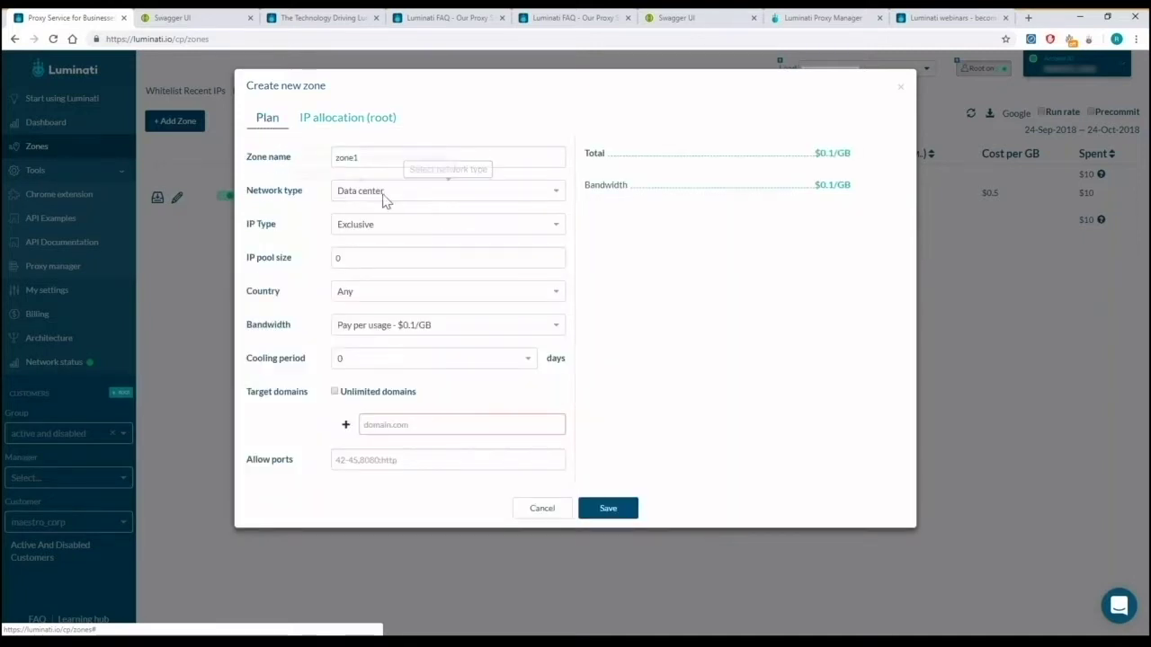
Set the zone's network type to Residential, reviewing its price plans and the cost of city-level targeting
left_click(389, 198)
left_click(378, 239)
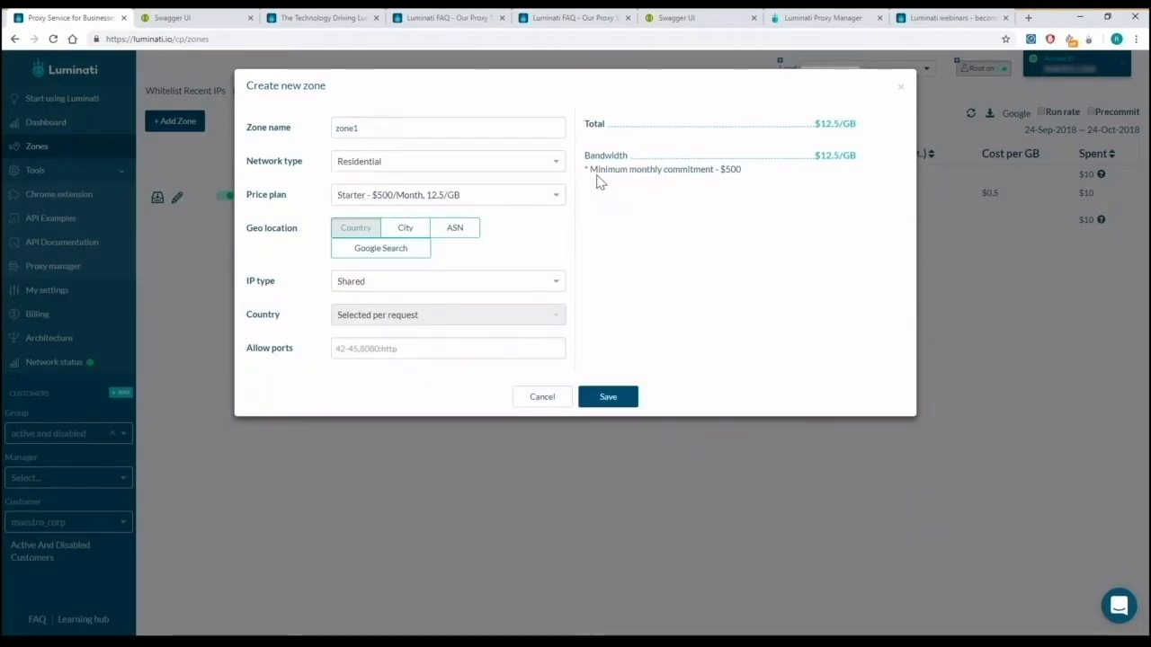
left_click(550, 195)
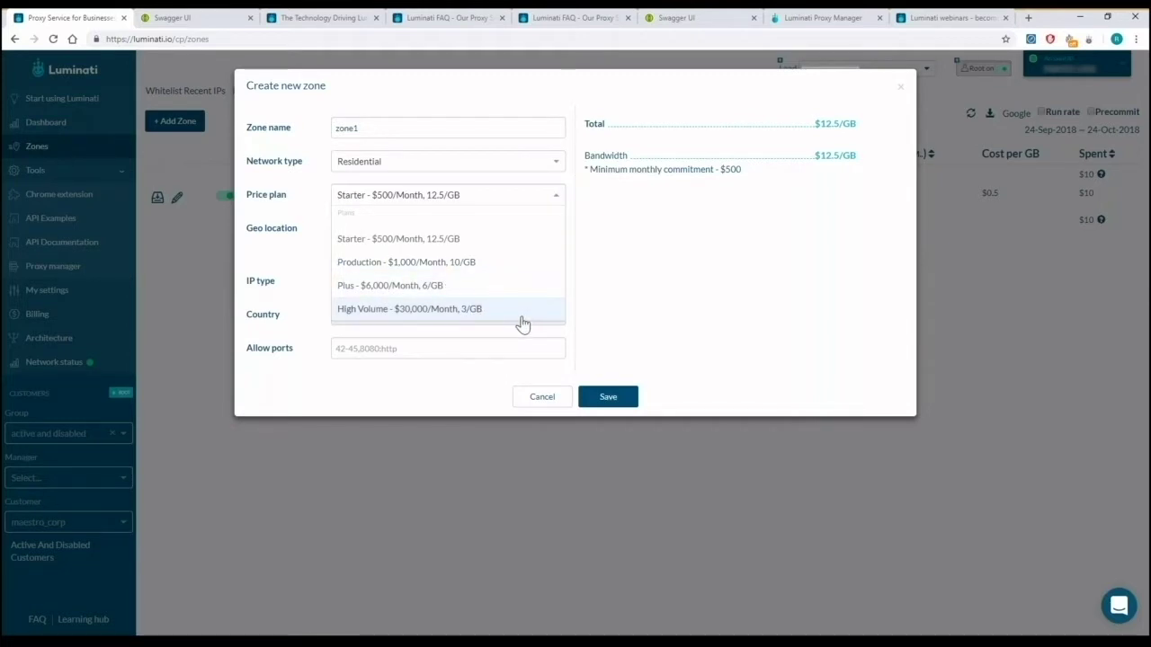
left_click(598, 243)
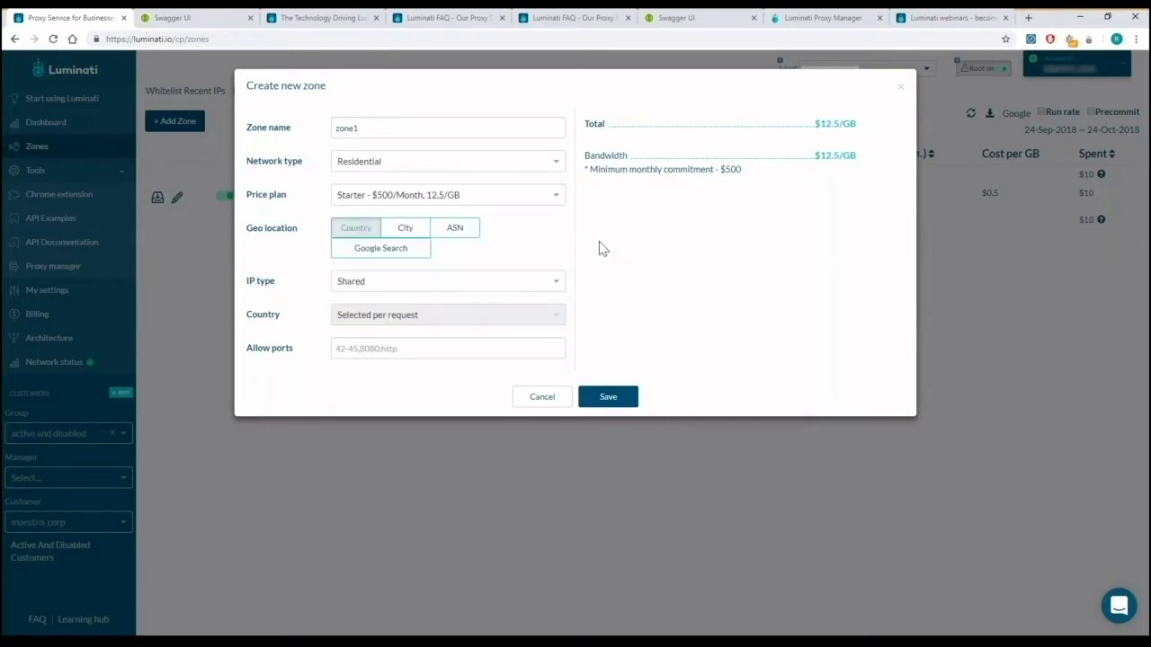
left_click(407, 232)
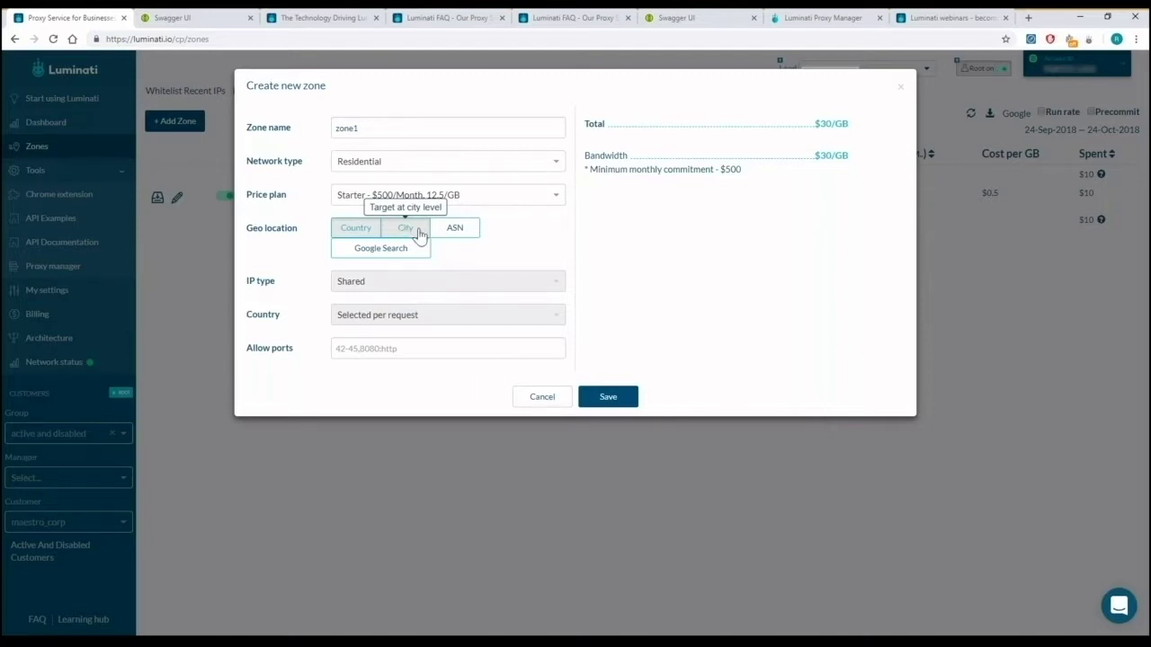
left_click(418, 233)
Try the Production and Plus price plans for the residential zone and return to the Starter plan at $500/Month
left_click(476, 198)
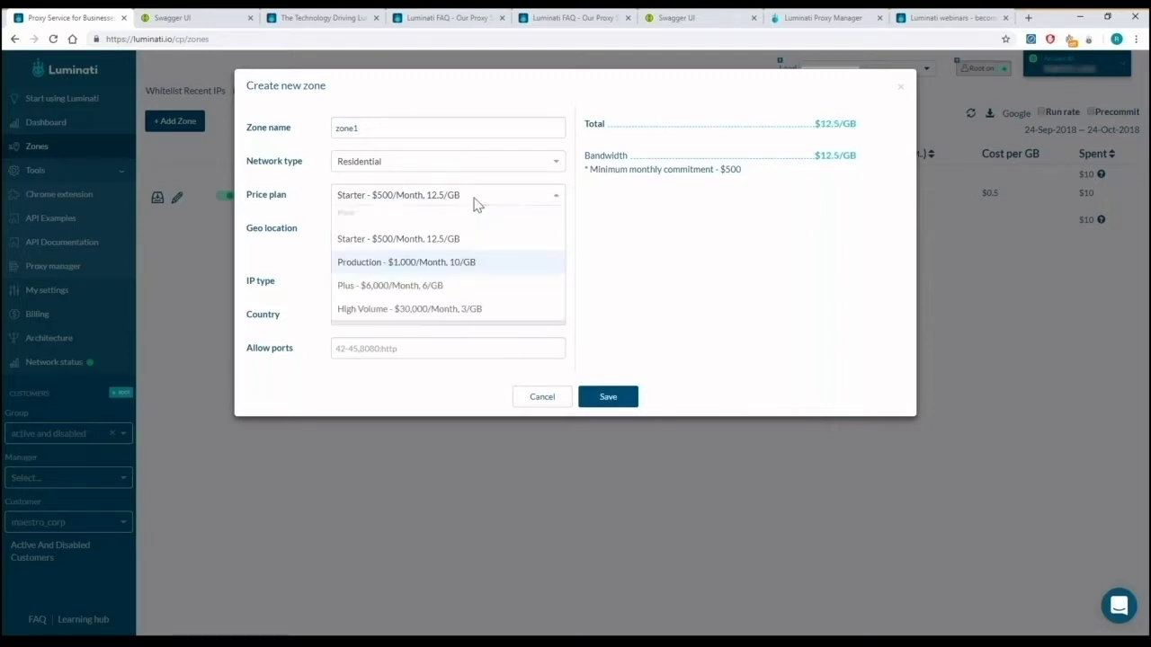
left_click(477, 261)
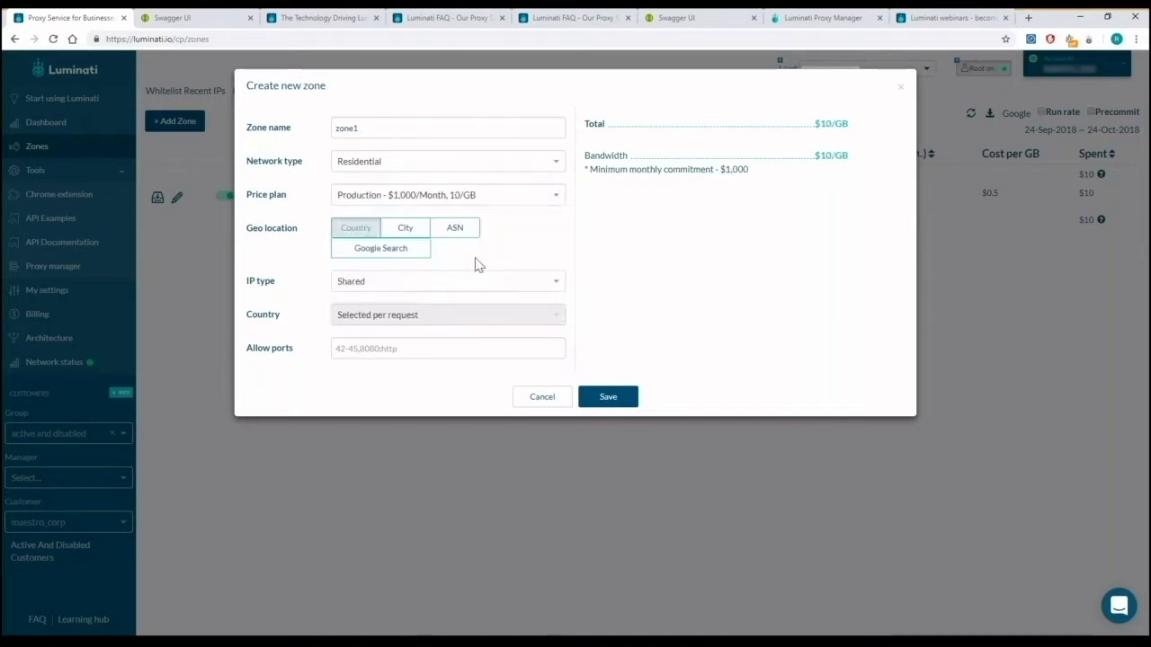
left_click(552, 200)
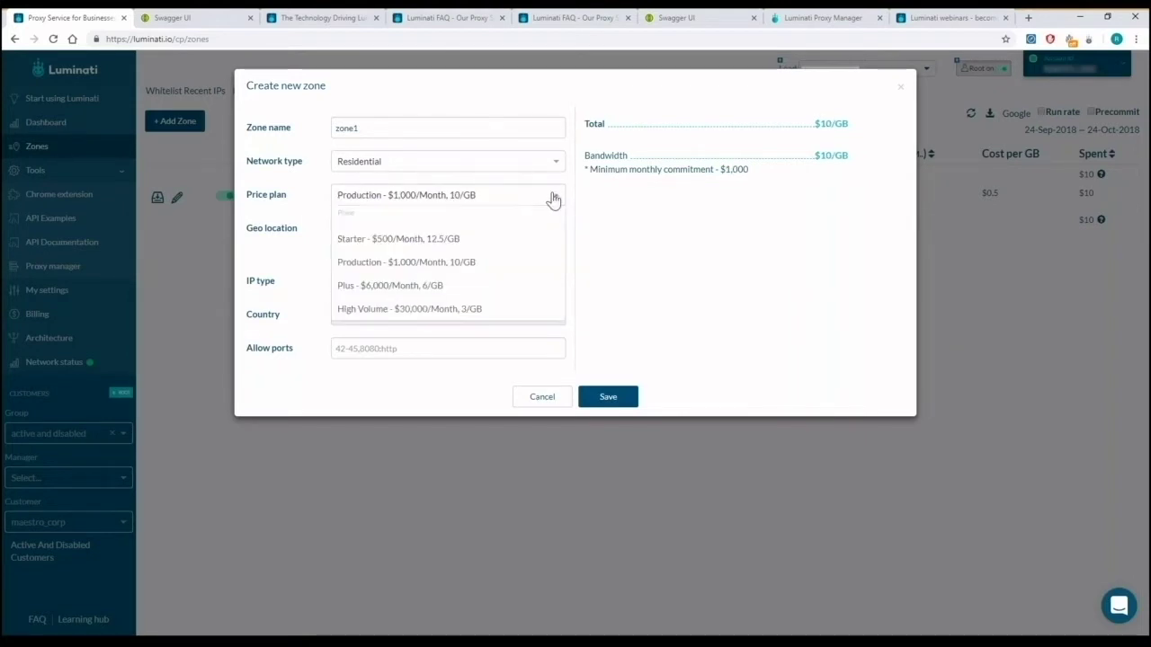
left_click(516, 285)
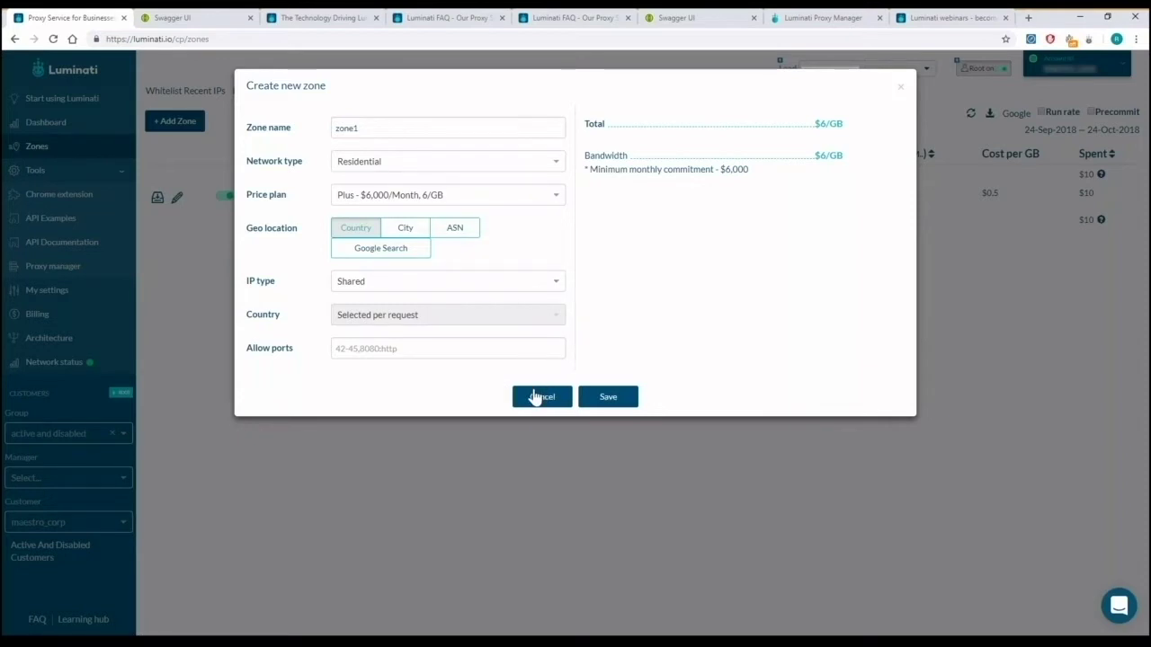
left_click(545, 202)
left_click(524, 239)
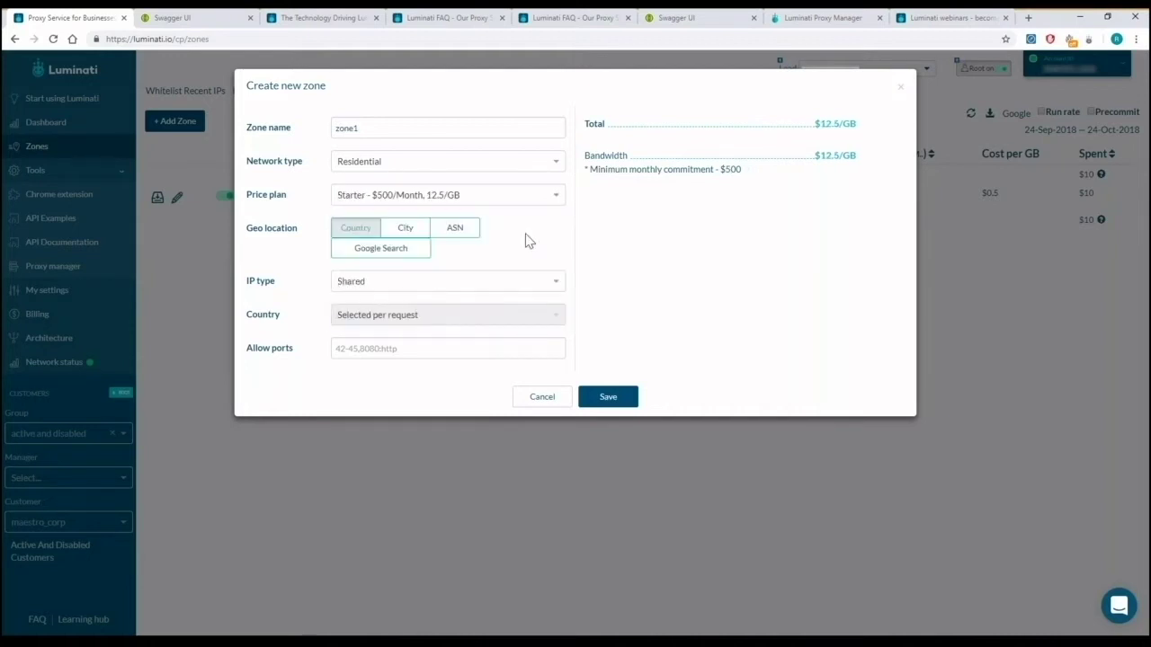
Try the Mobile network type, look at its gIP type options, and switch the zone back to Residential
left_click(549, 165)
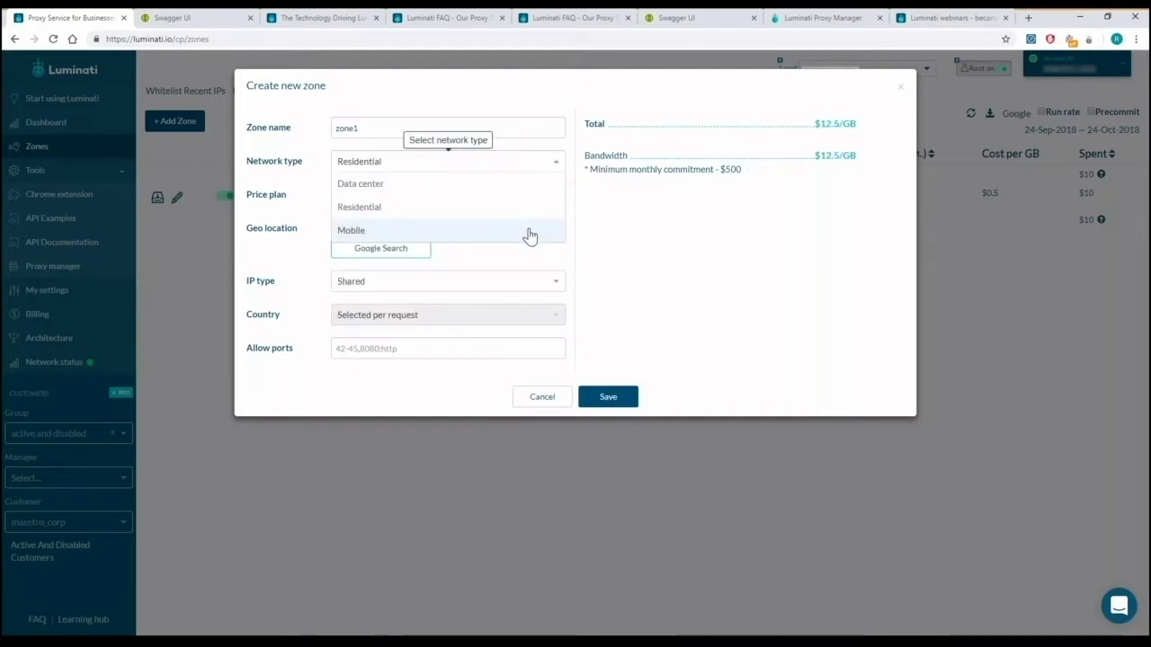
left_click(527, 228)
left_click(448, 228)
left_click(586, 226)
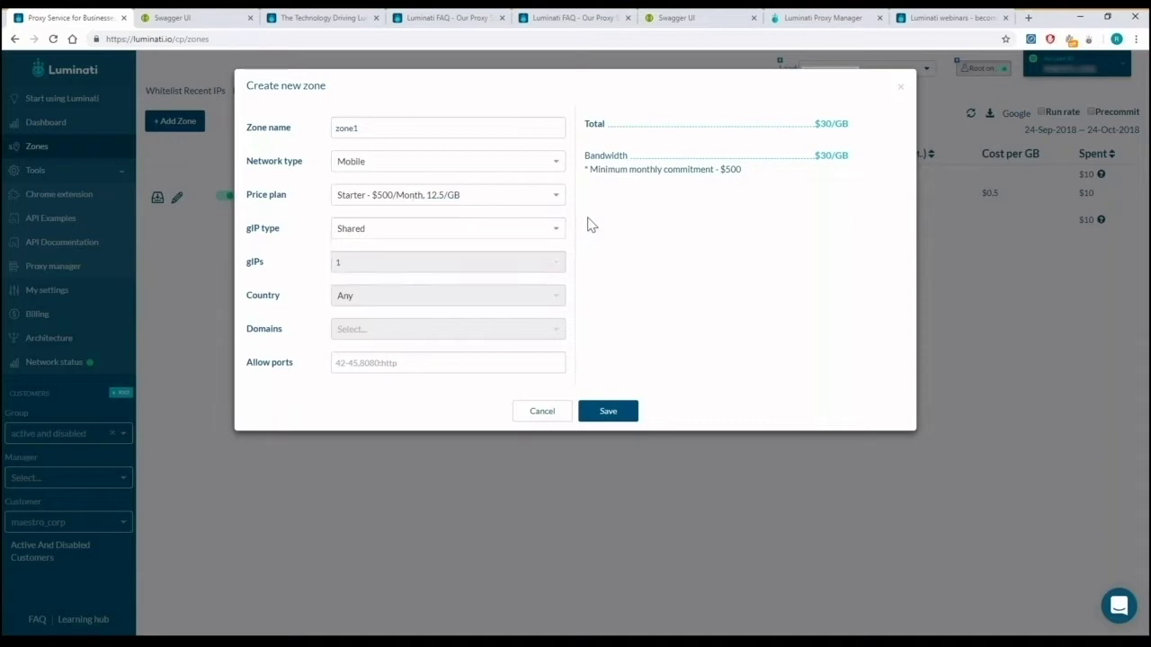
left_click(553, 165)
left_click(535, 207)
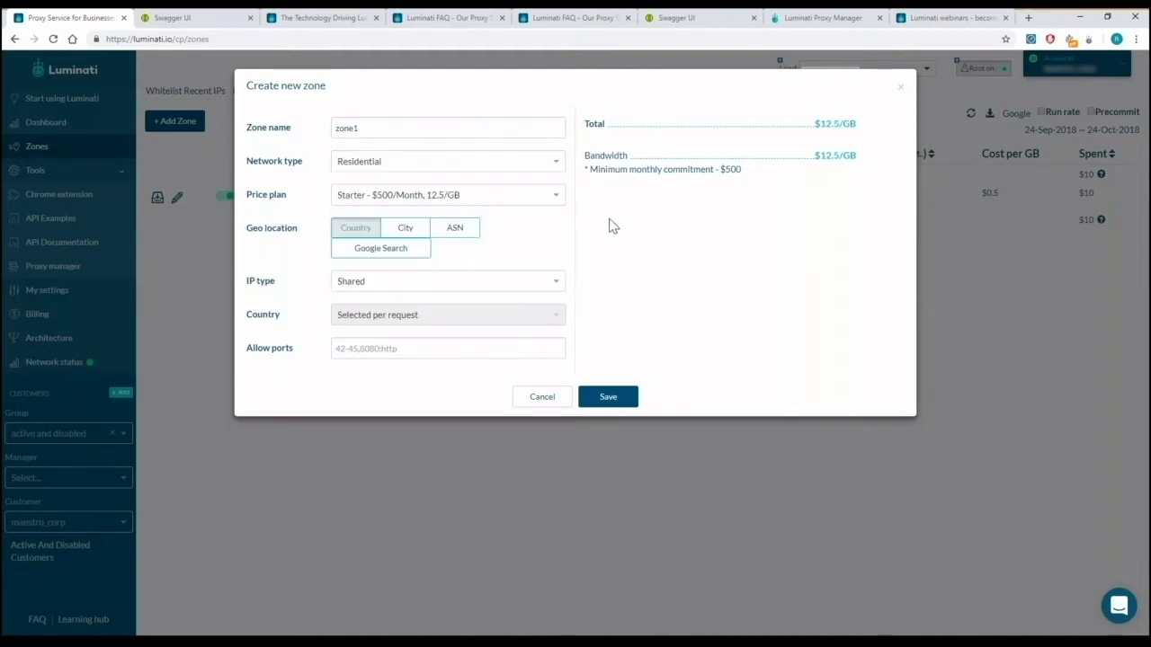
Save the residential zone zone1 and confirm its creation with the request to activate residential IPs
left_click(609, 399)
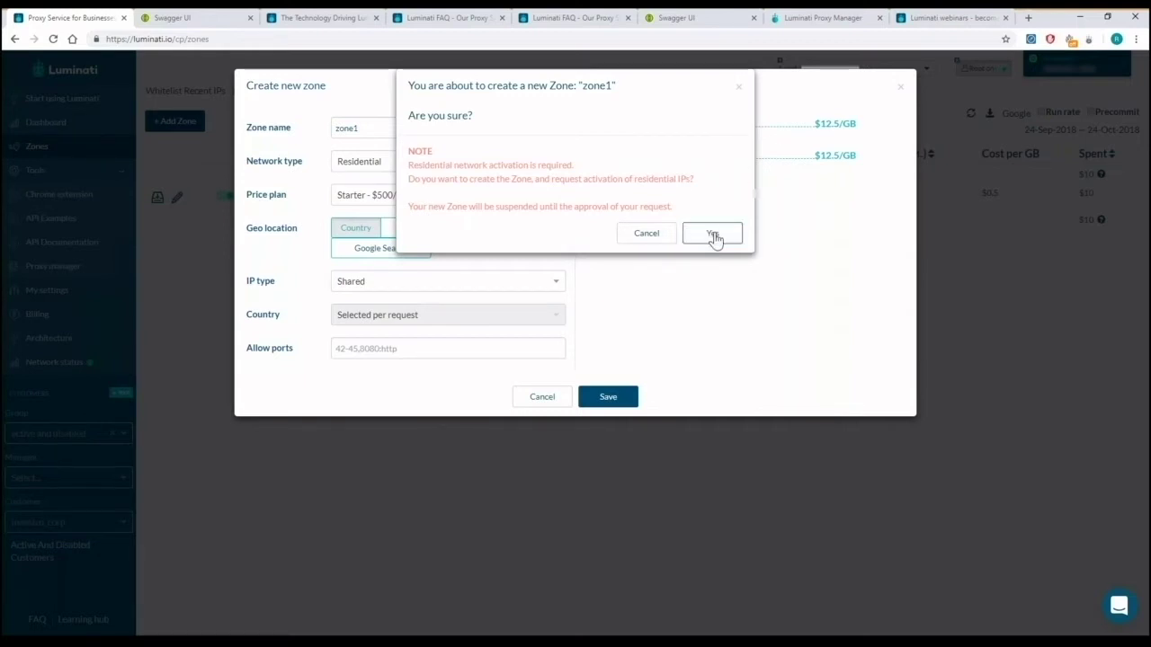
left_click(712, 234)
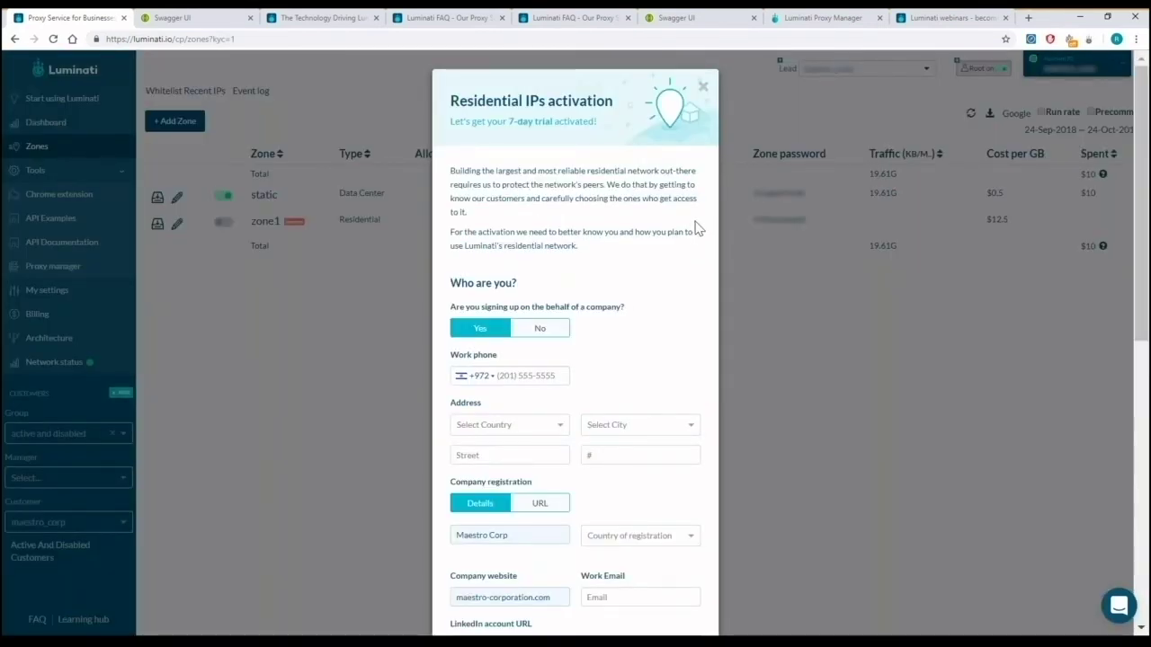
Review the whole residential IPs activation form, including the compliance statement, and close it without submitting
scroll(698, 229, "down", 2)
scroll(698, 229, "down", 3)
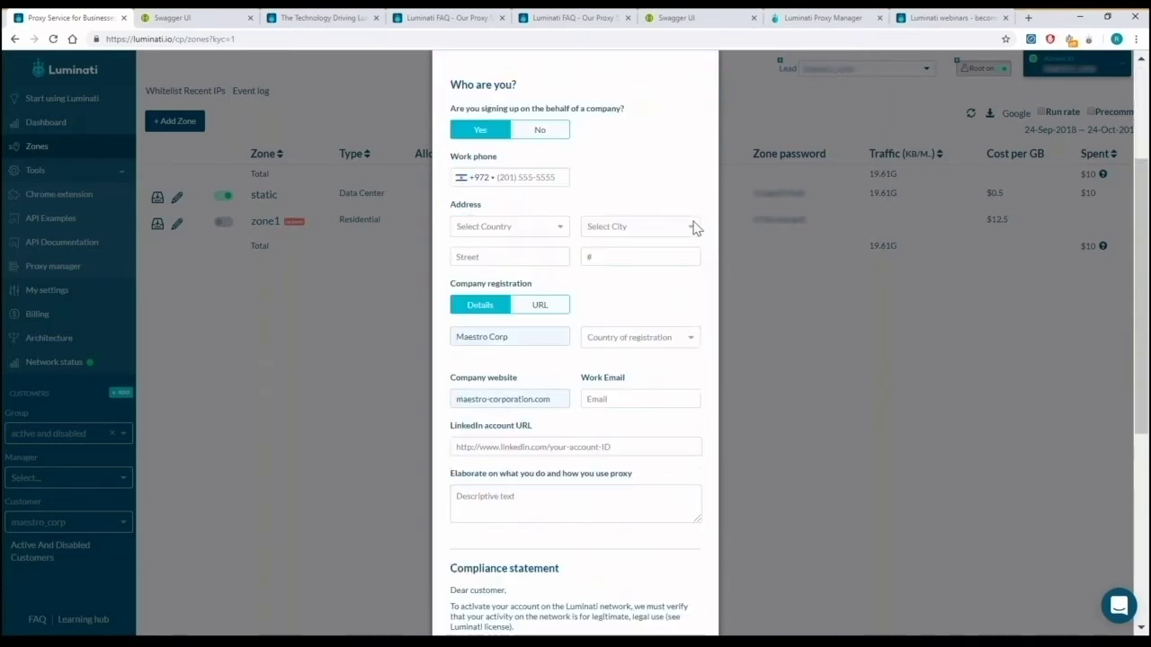
scroll(575, 342, "down", 1)
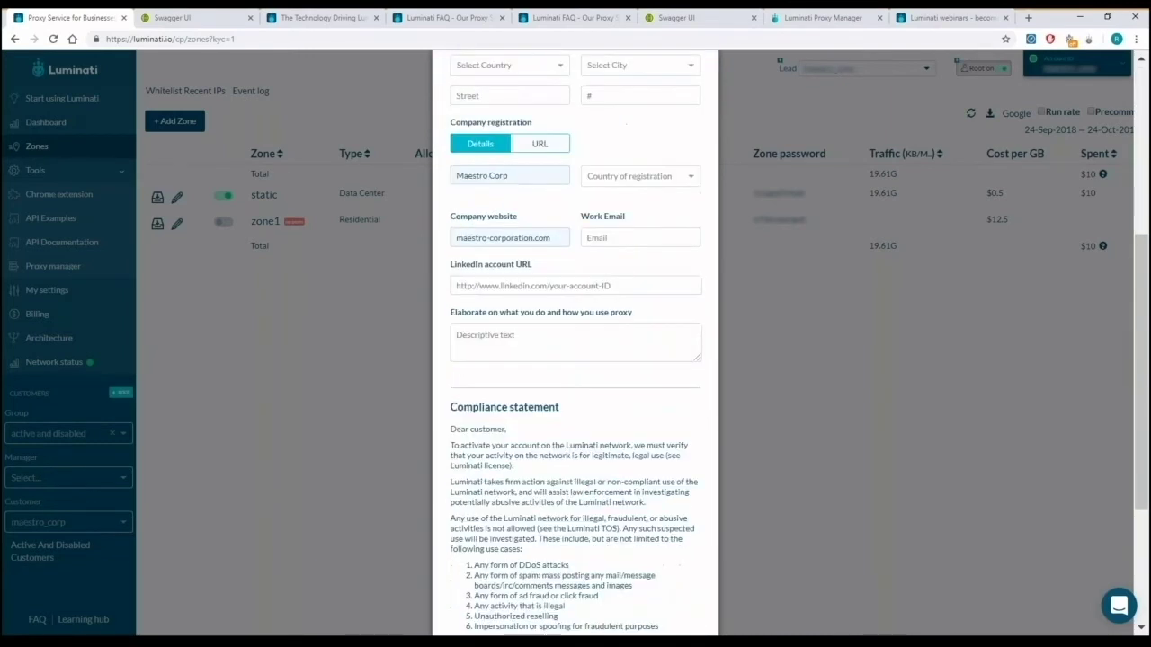
scroll(576, 341, "down", 3)
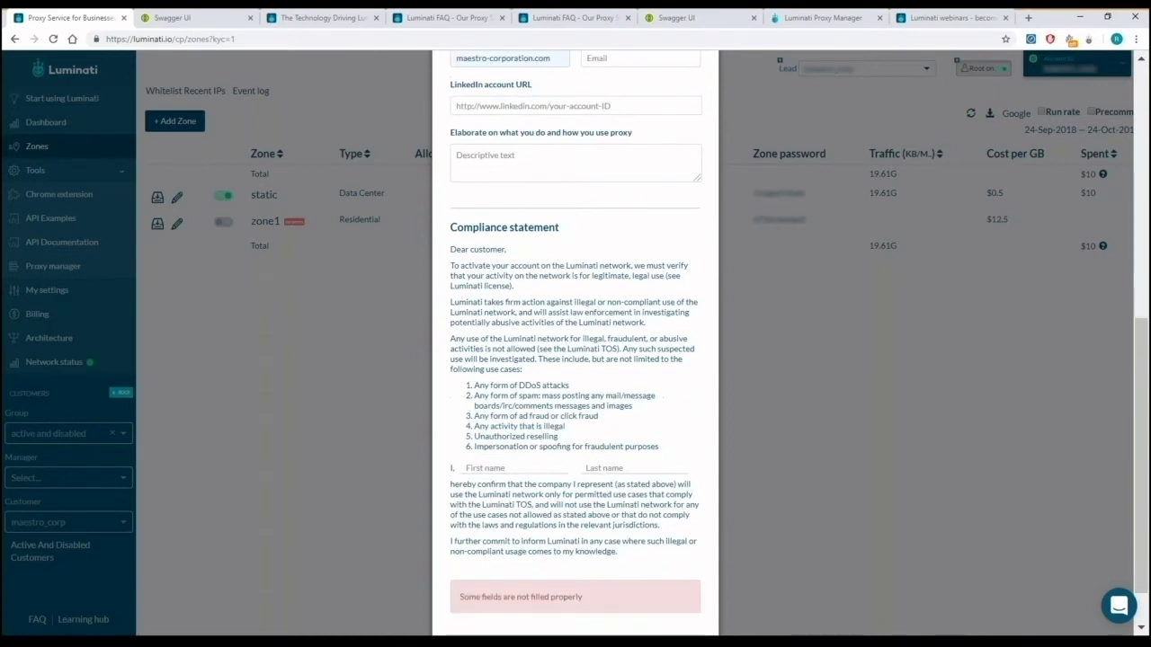
scroll(576, 342, "down", 1)
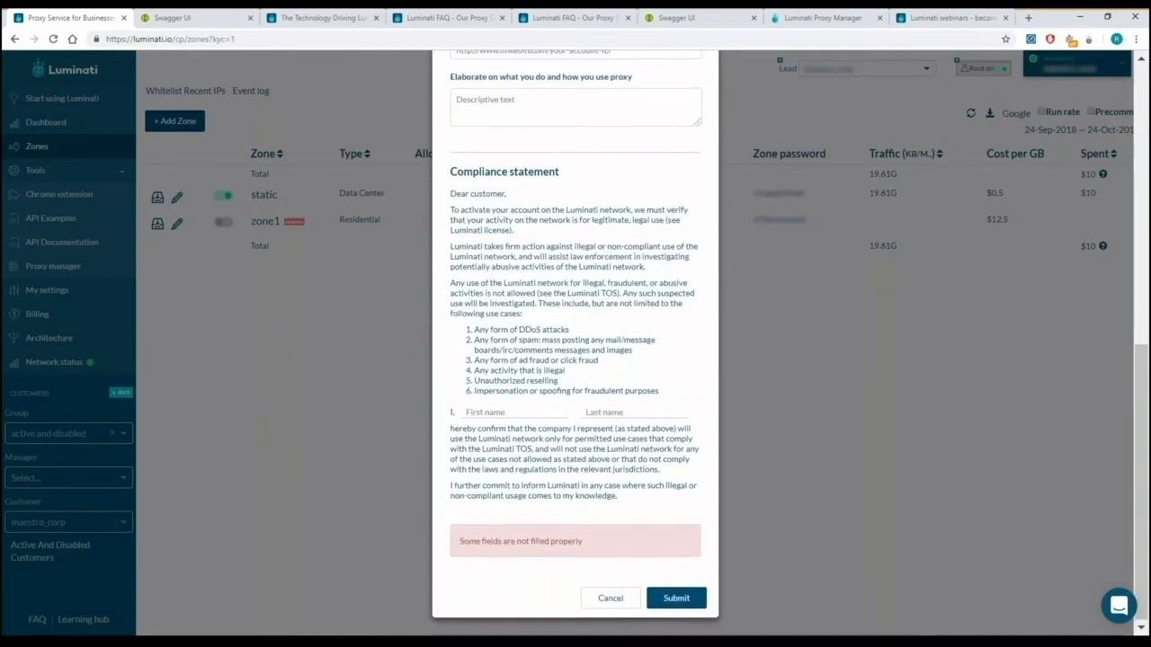
scroll(575, 342, "up", 6)
scroll(576, 342, "up", 4)
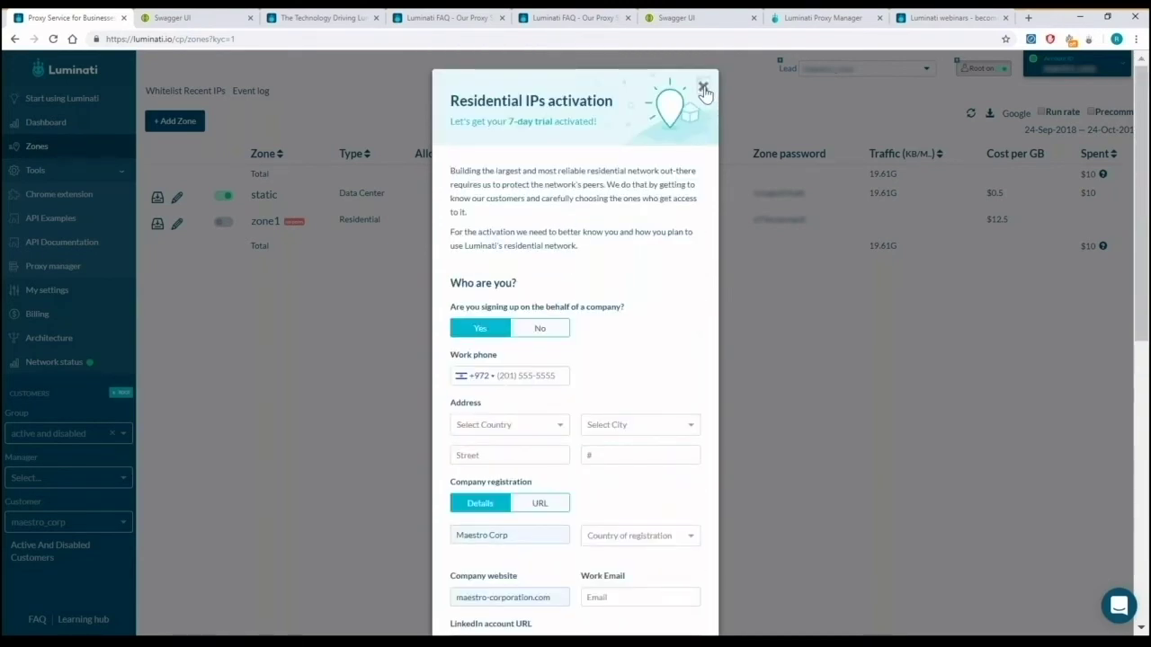
left_click(704, 88)
left_click(709, 138)
left_click(739, 95)
left_click(646, 139)
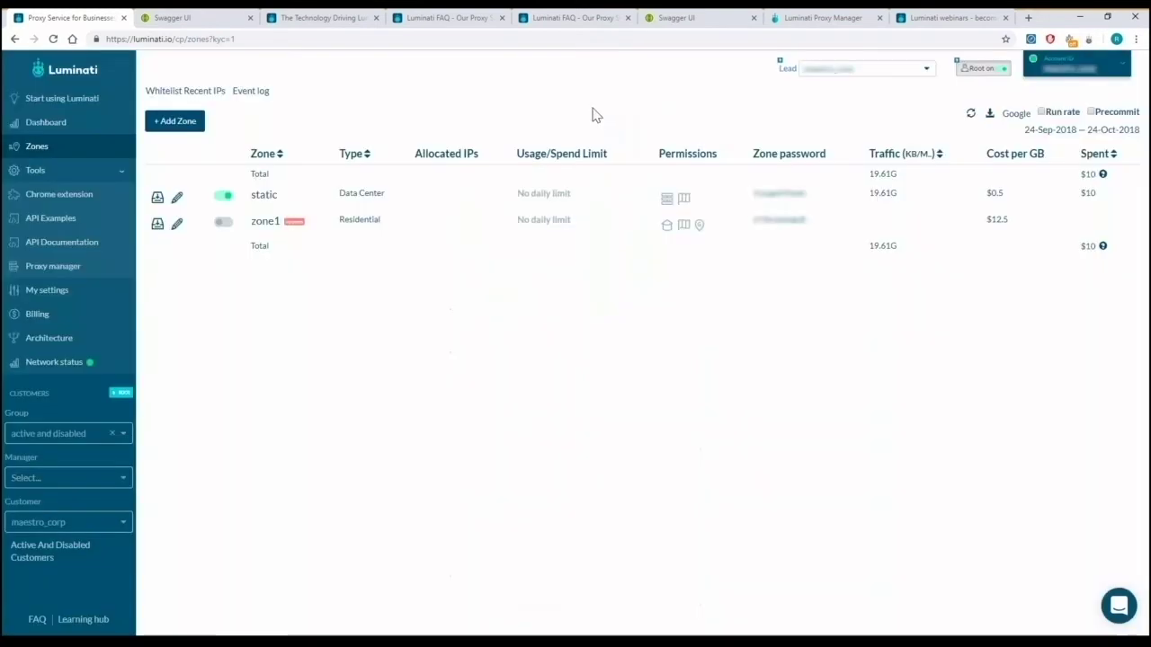